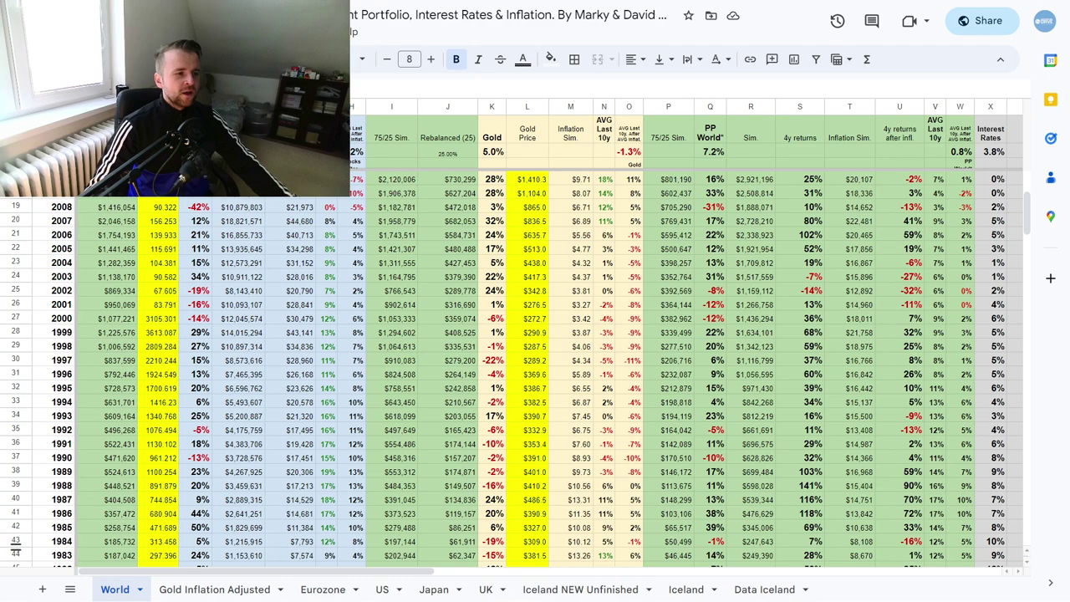
# Review the World sheet's yearly stock, gold and portfolio figures from the recent years down to 1800 and back.
pyautogui.scroll(5, 278, 406)
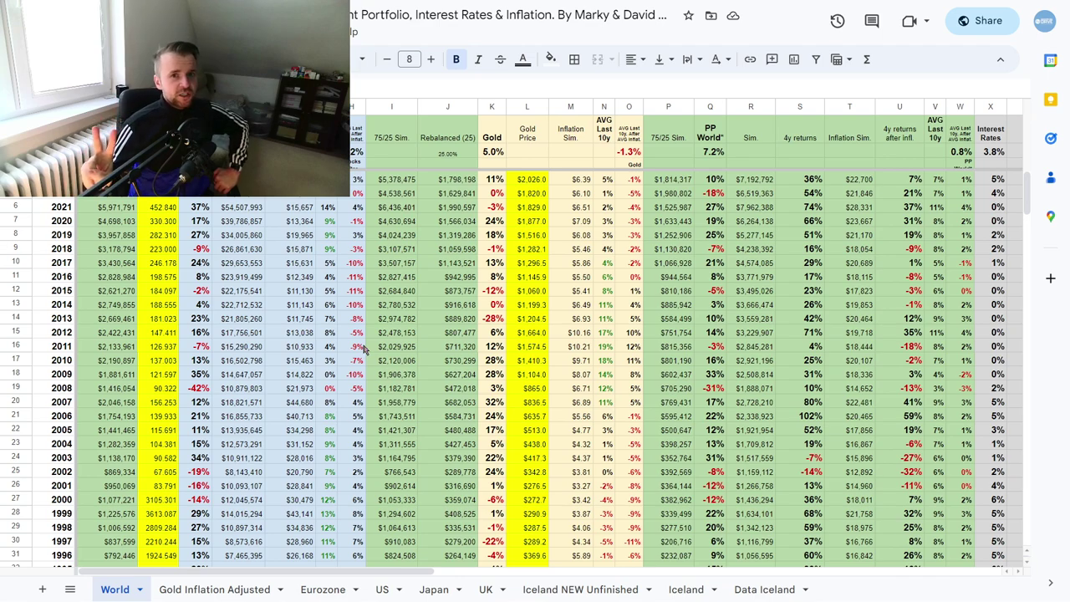
pyautogui.scroll(-20, 362, 349)
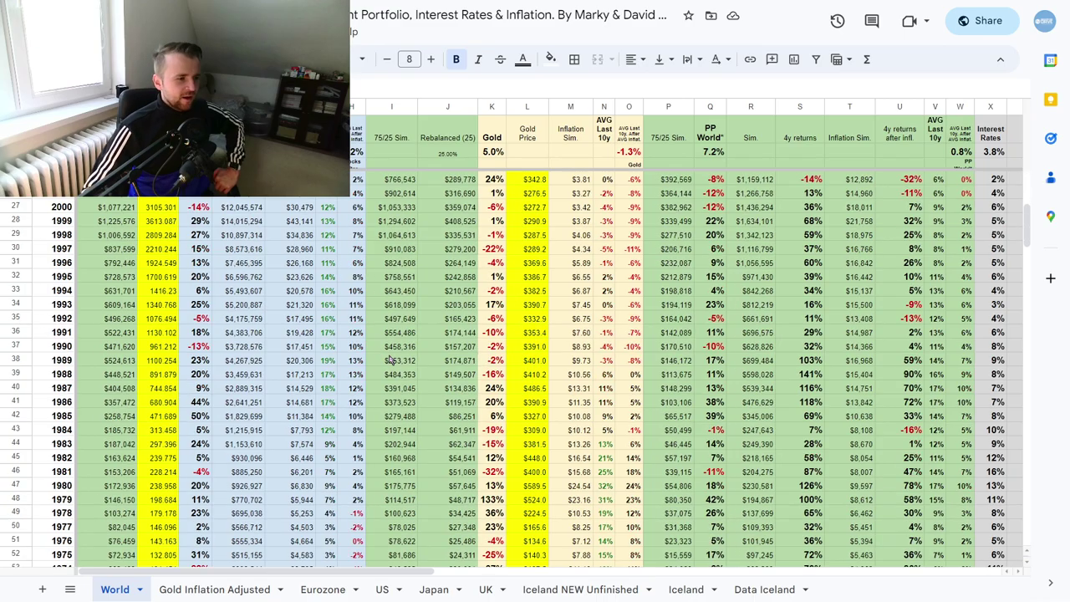
pyautogui.scroll(-20, 394, 370)
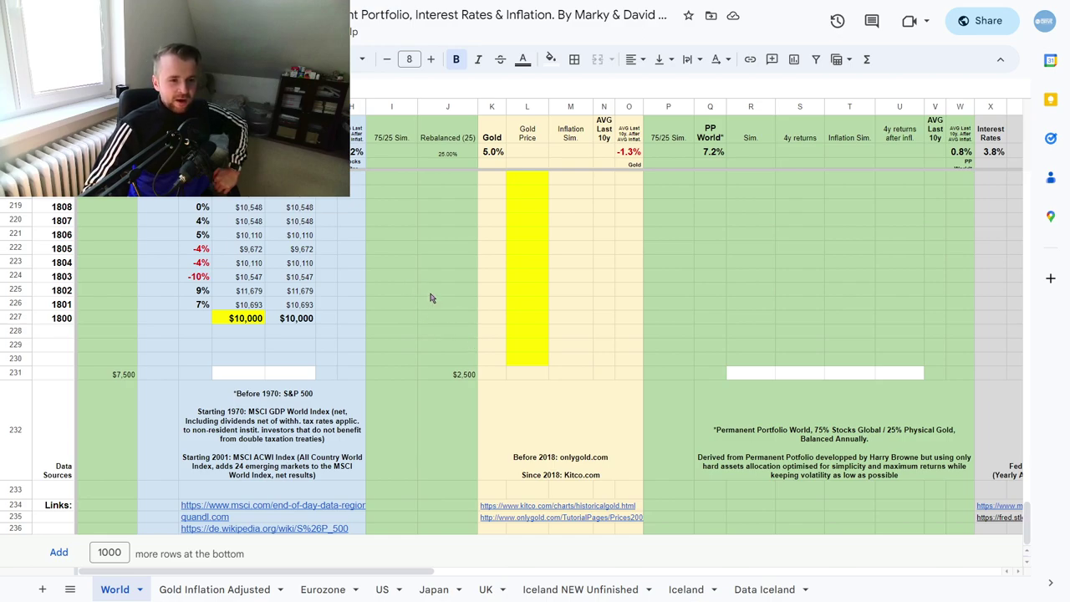
pyautogui.scroll(20, 408, 322)
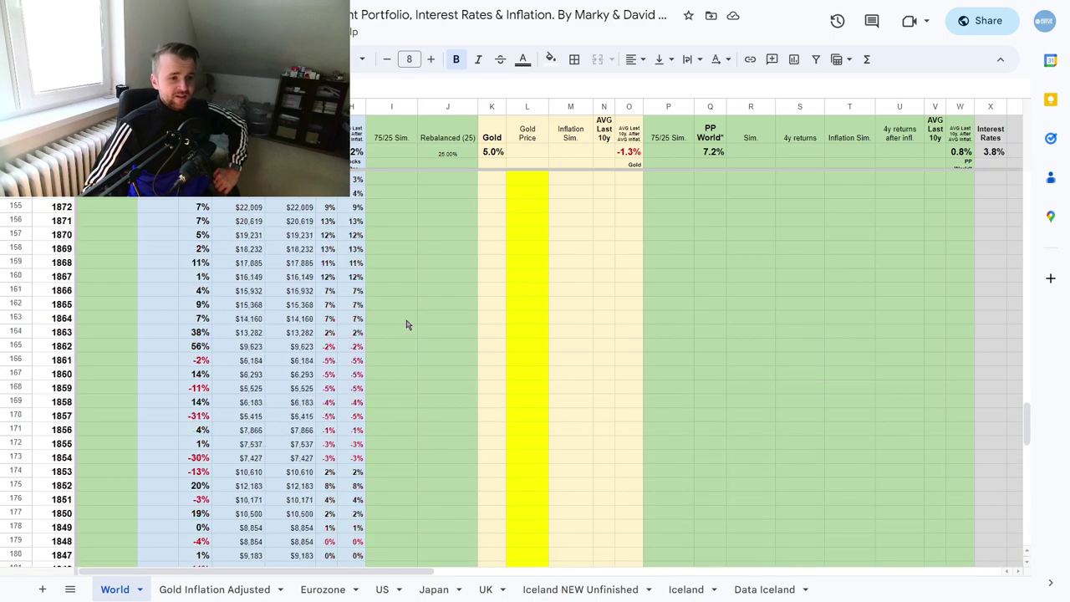
pyautogui.scroll(12, 407, 328)
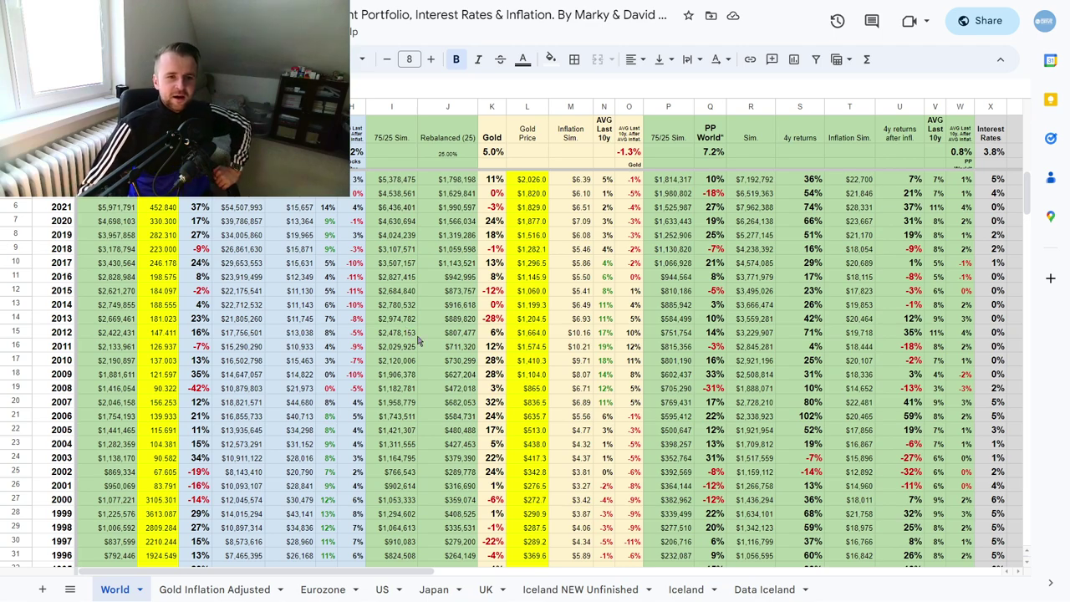
# Examine the World sheet's interest rate, inflation and global GDP columns, and return to the stock and gold columns.
pyautogui.moveTo(290, 575); pyautogui.dragTo(538, 575)
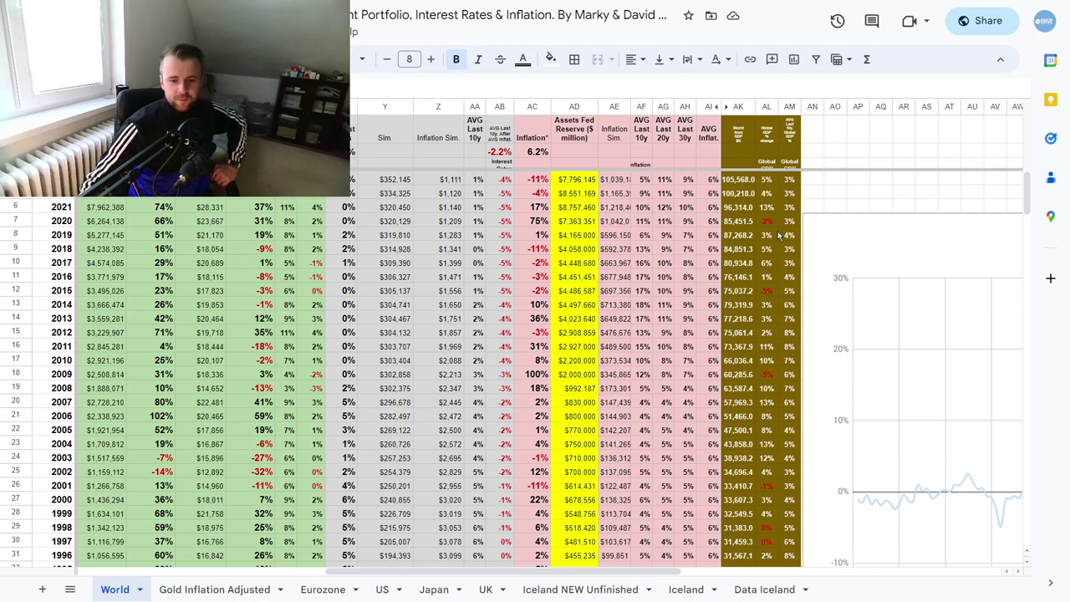
pyautogui.scroll(-3, 659, 339)
pyautogui.scroll(1, 659, 338)
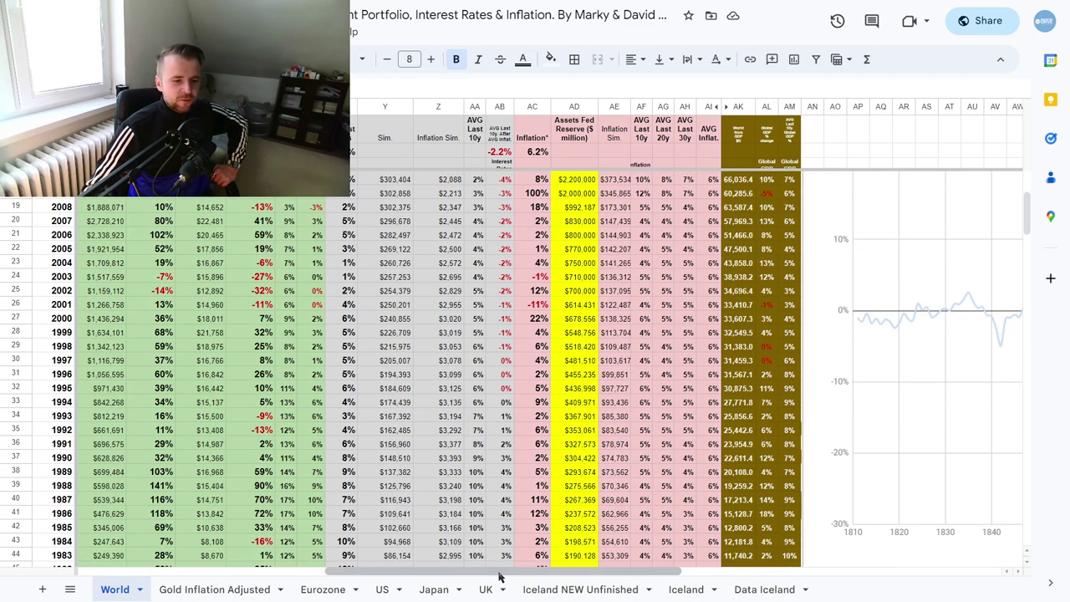
pyautogui.moveTo(499, 574); pyautogui.dragTo(238, 580)
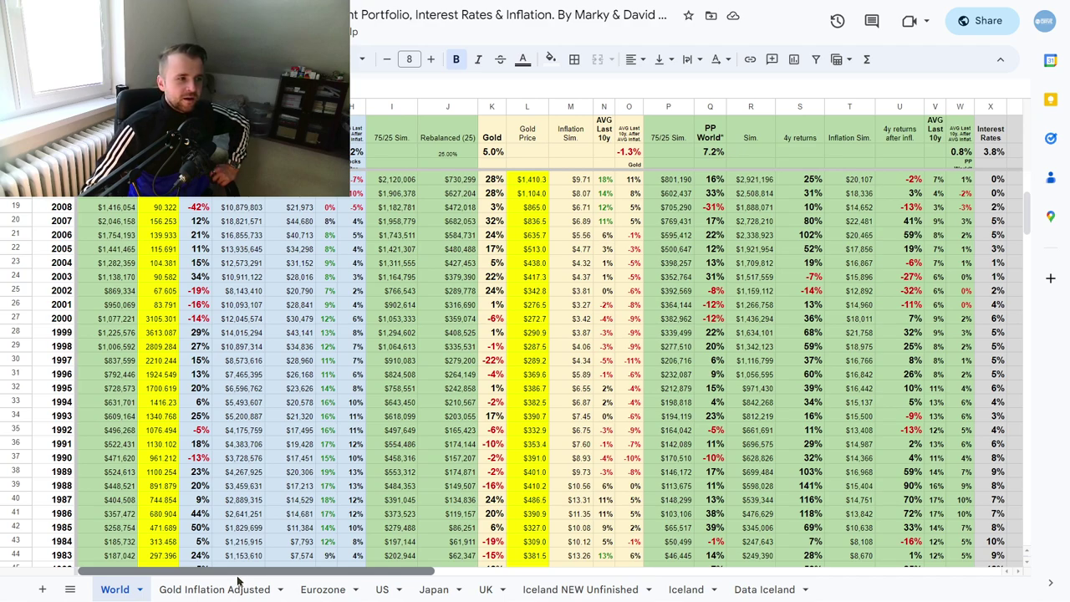
pyautogui.scroll(2, 255, 449)
pyautogui.scroll(1, 255, 449)
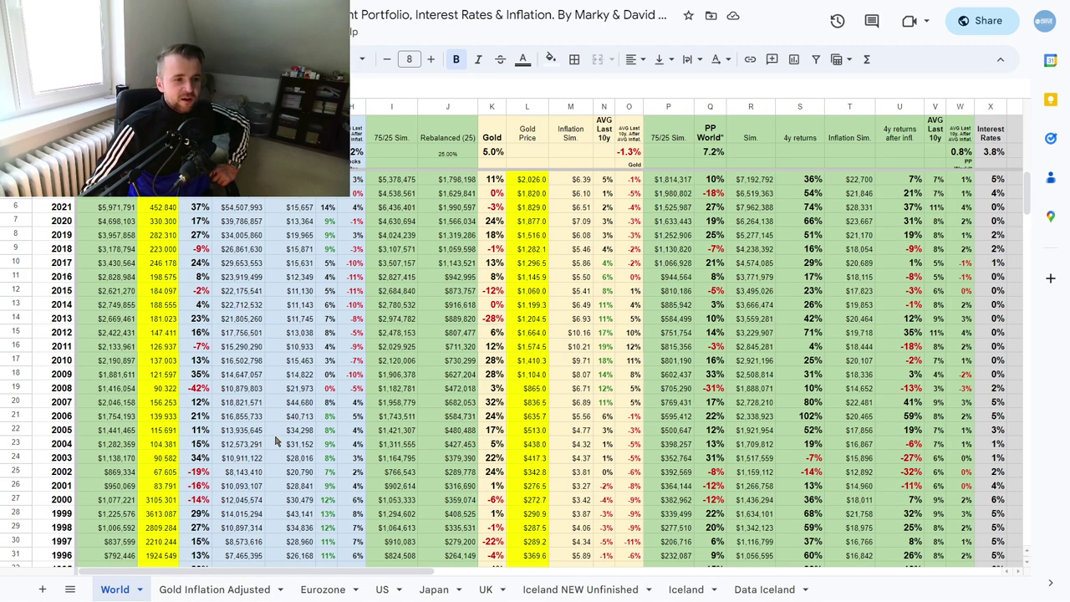
# Review the global stock returns and simulation columns through the 20th-century years, and return to the most recent rows.
pyautogui.scroll(-10, 266, 441)
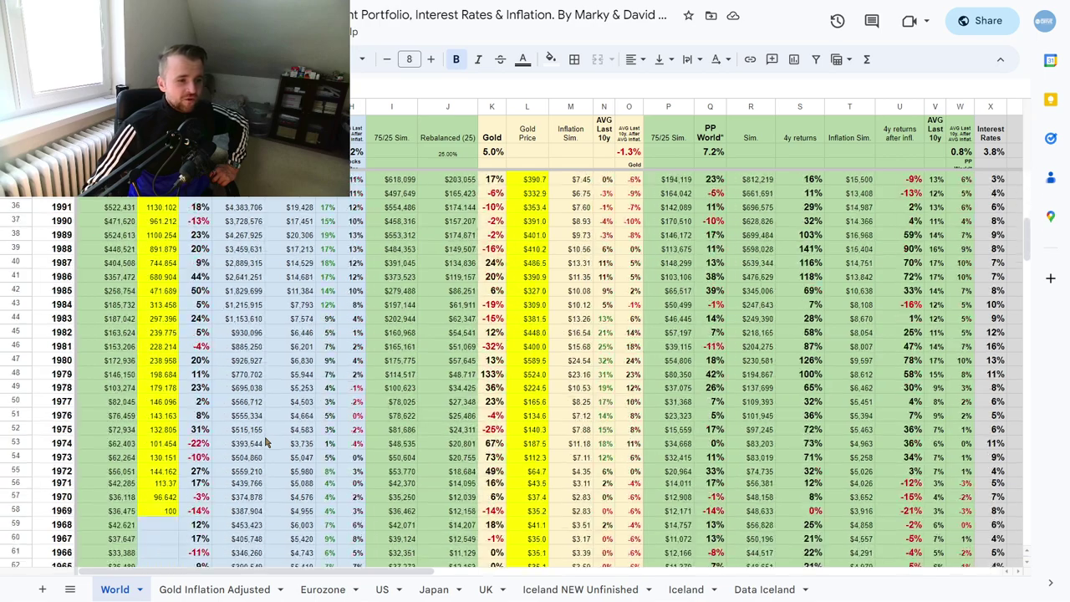
pyautogui.scroll(4, 266, 441)
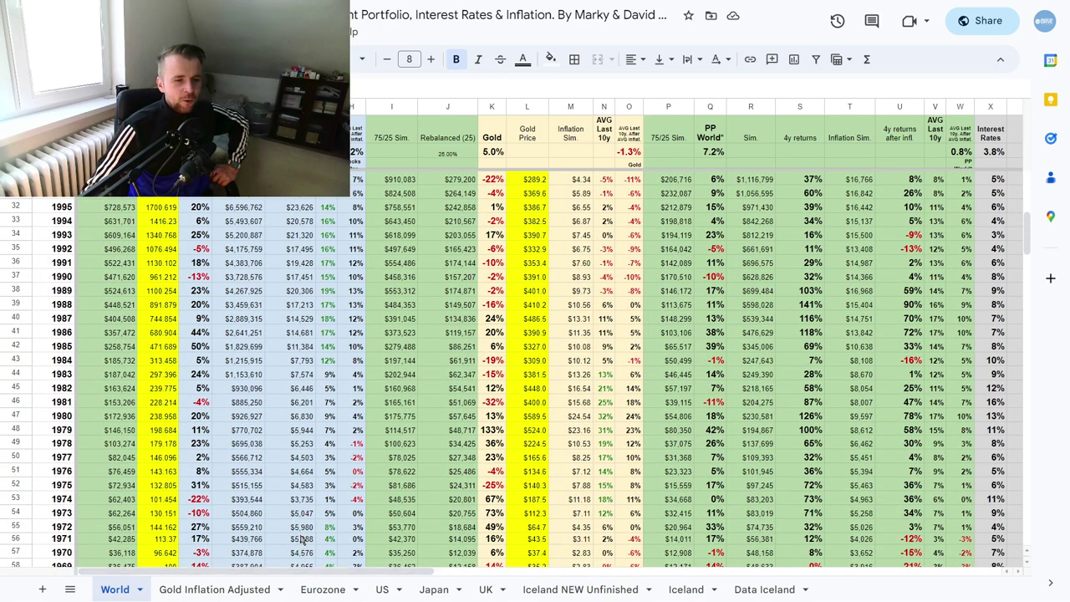
pyautogui.scroll(-5, 248, 338)
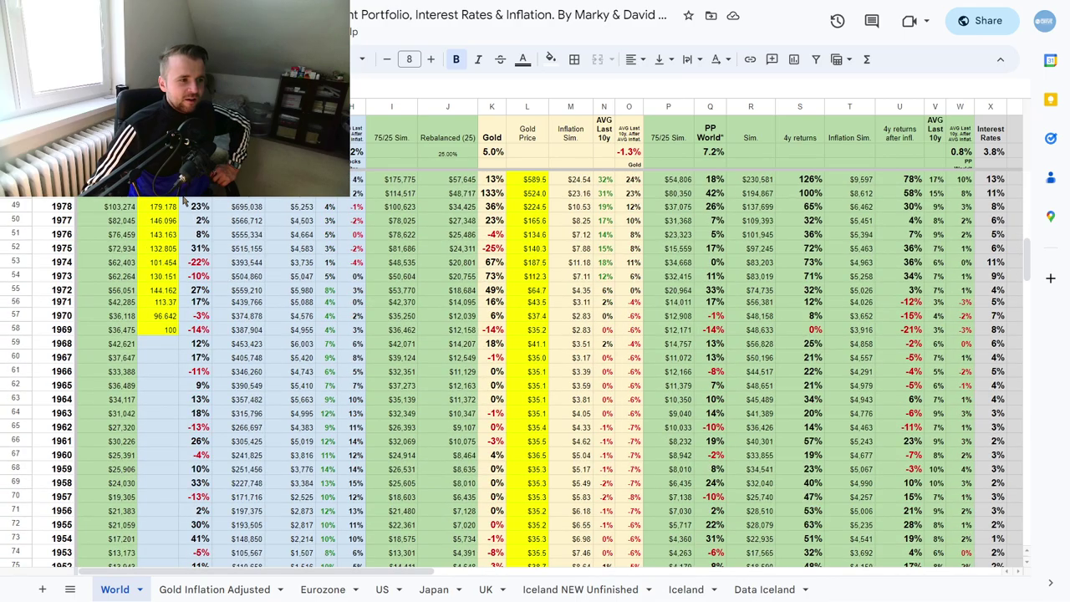
pyautogui.scroll(-8, 238, 351)
pyautogui.scroll(-10, 235, 355)
pyautogui.scroll(20, 243, 357)
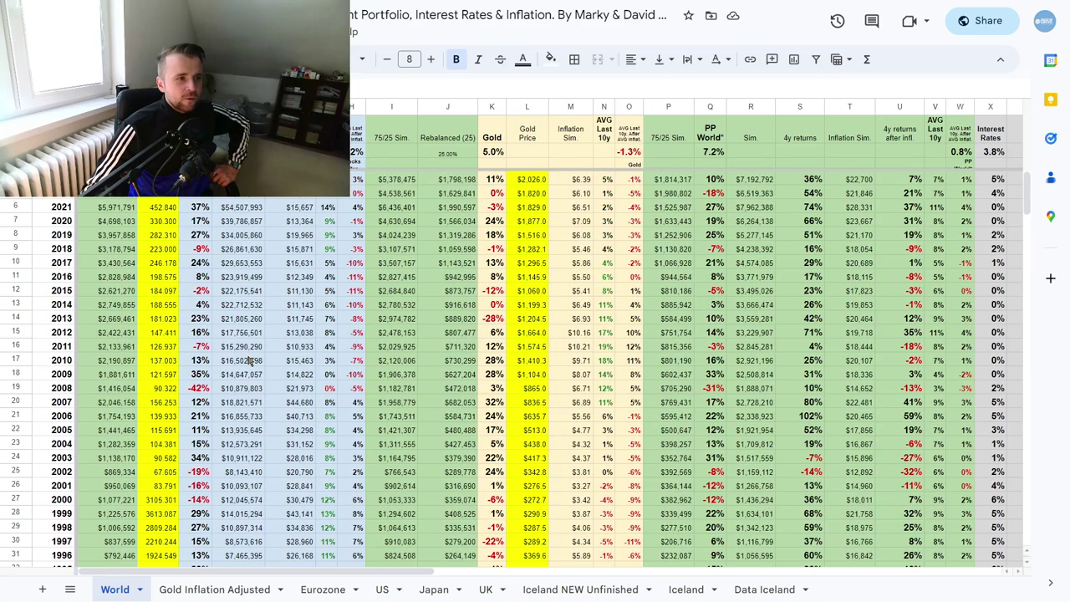
# Examine the earliest stock rows around 1800 and select the stock data sources note in row 232.
pyautogui.scroll(-20, 247, 360)
pyautogui.scroll(-20, 247, 360)
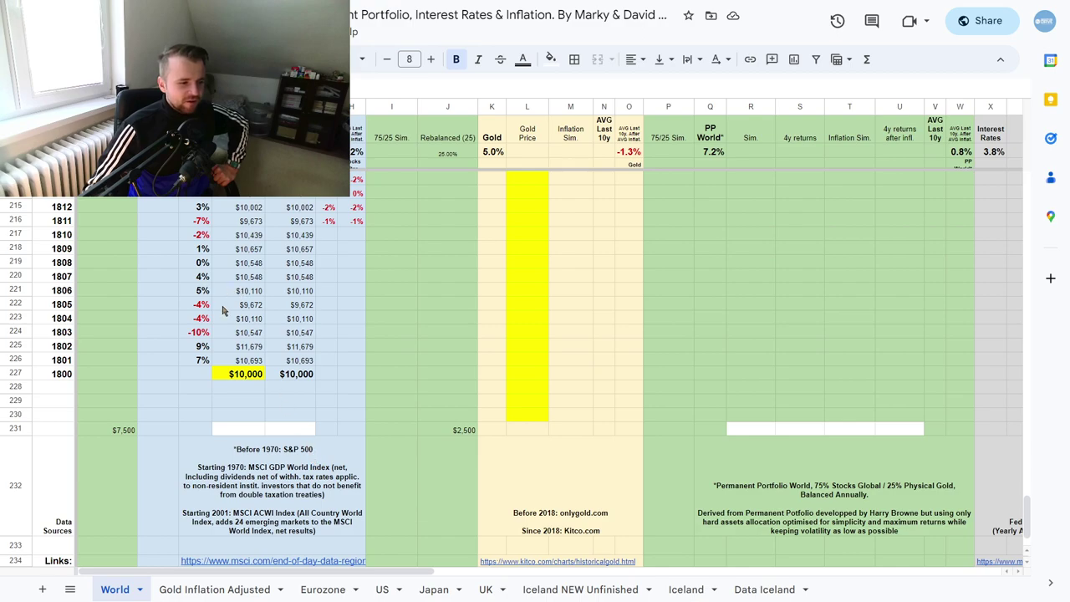
pyautogui.scroll(-1, 260, 328)
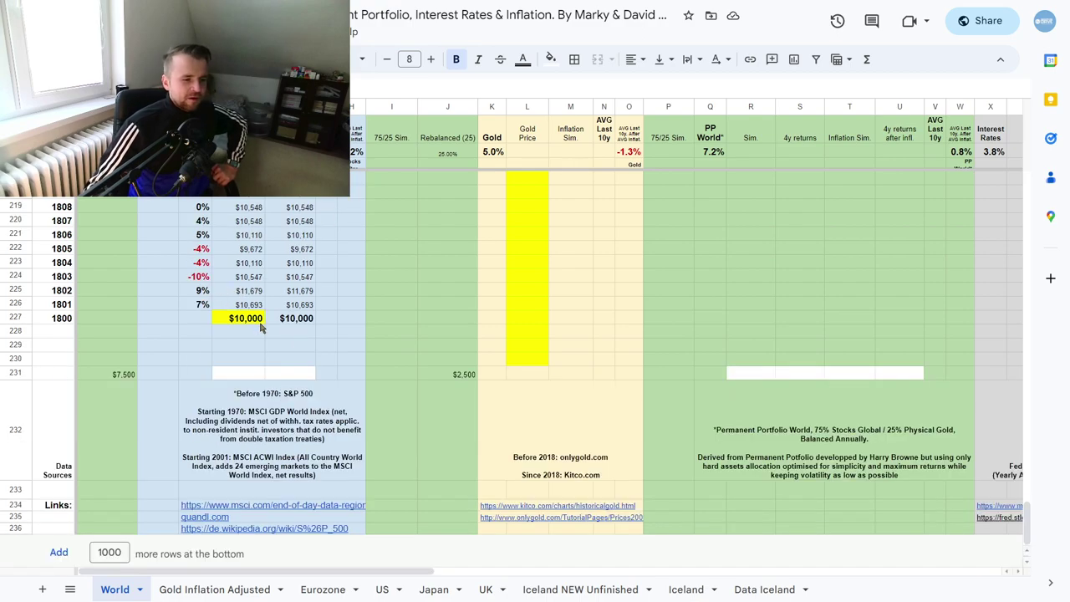
pyautogui.scroll(2, 282, 434)
pyautogui.scroll(1, 281, 434)
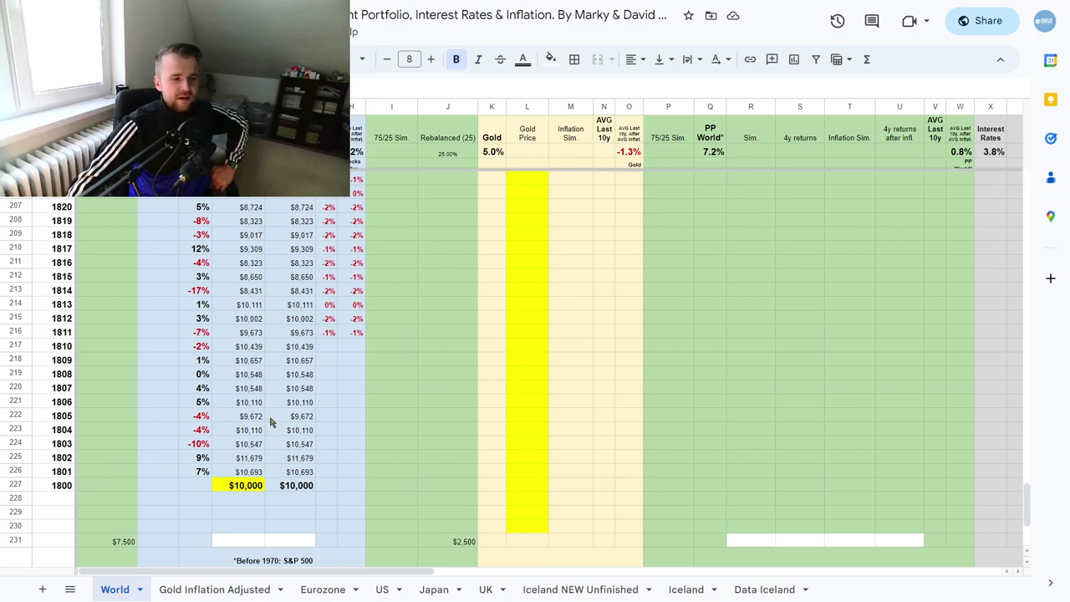
pyautogui.scroll(-2, 270, 422)
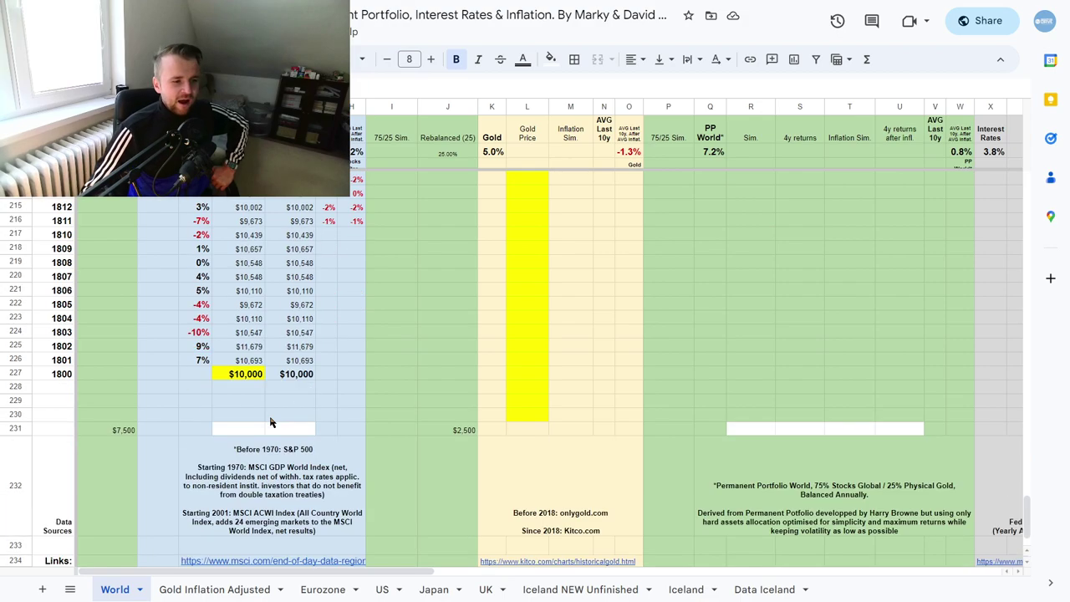
pyautogui.scroll(-1, 317, 399)
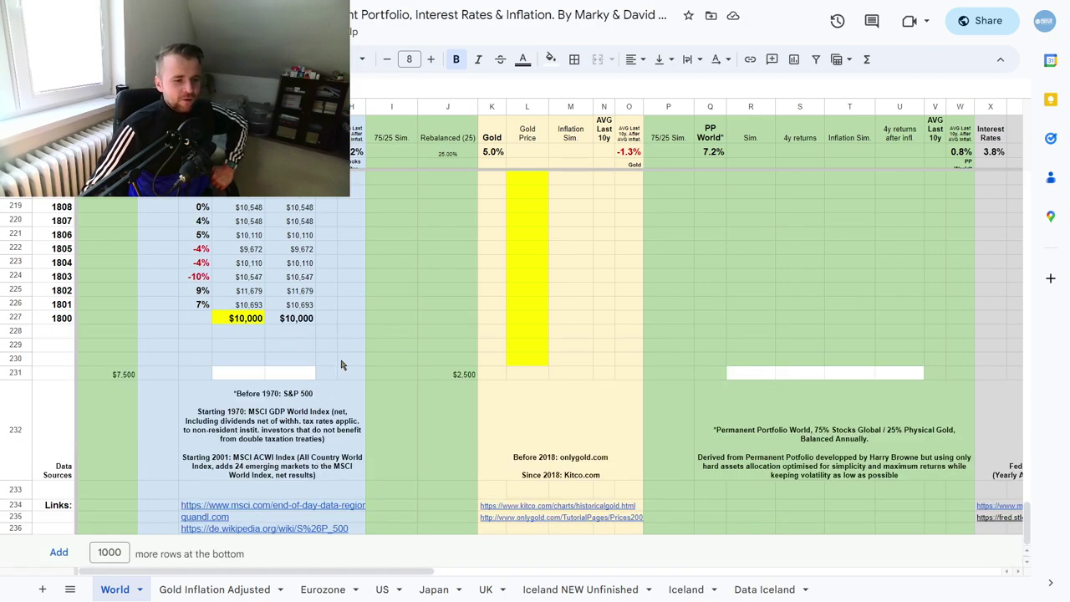
pyautogui.click(344, 392)
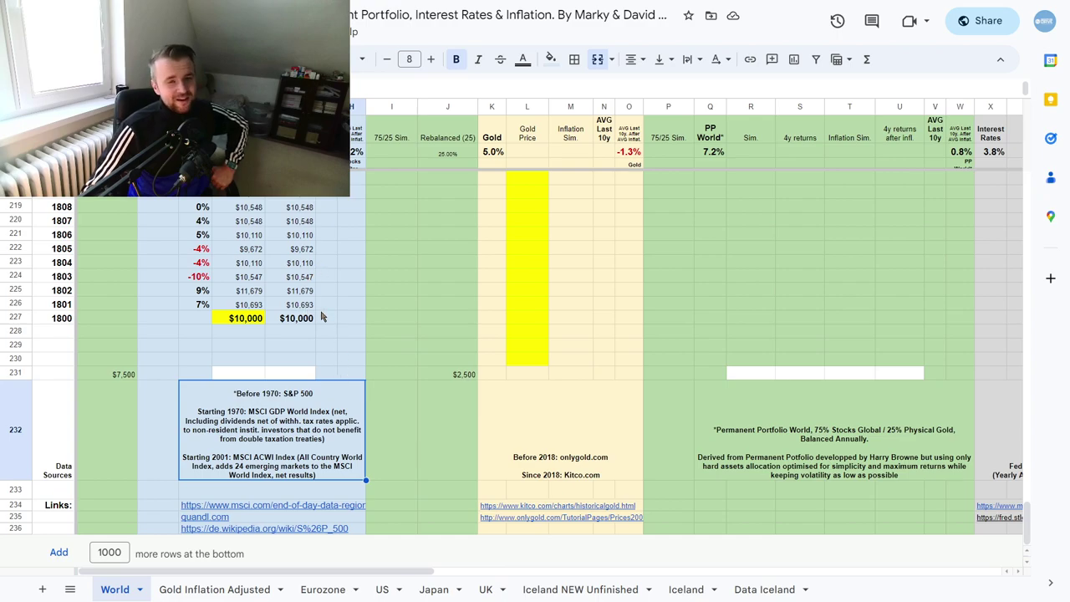
# Locate the chart of average 10-year USD returns after inflation on the World sheet and select it.
pyautogui.scroll(20, 322, 317)
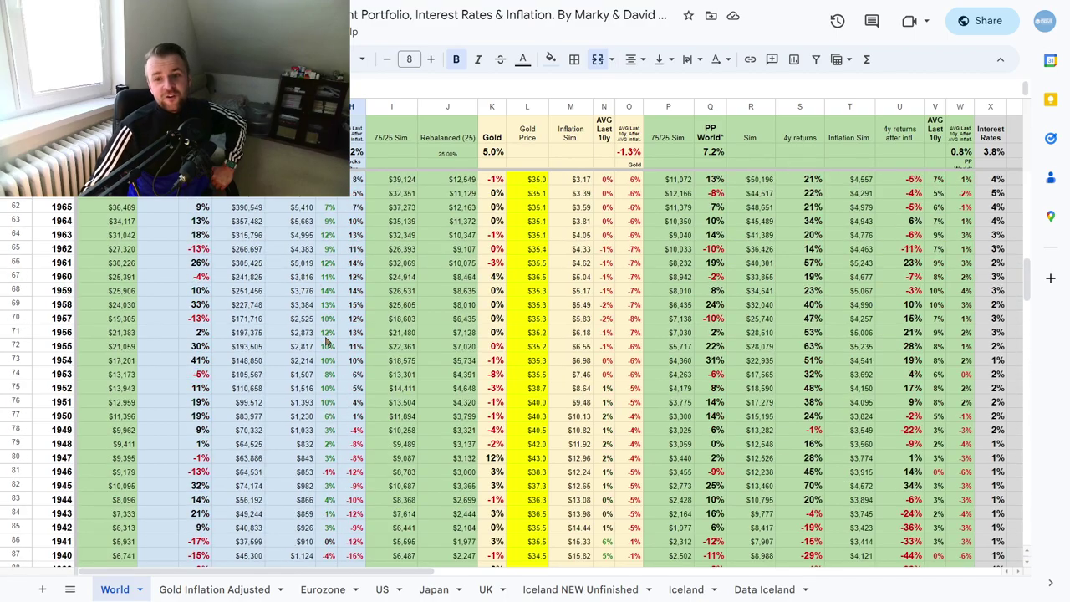
pyautogui.scroll(10, 326, 342)
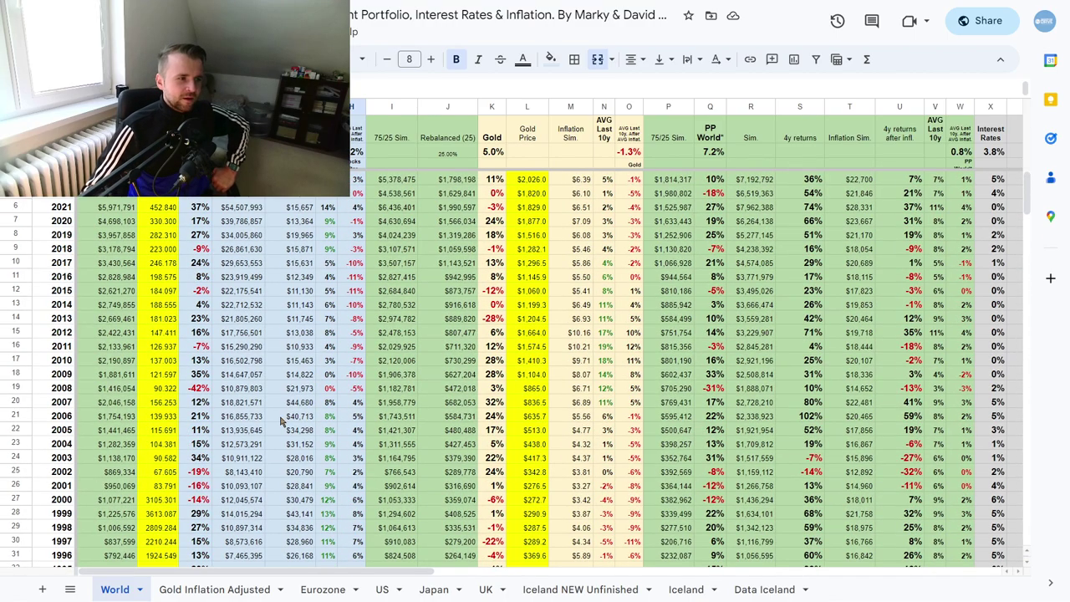
pyautogui.moveTo(382, 575); pyautogui.dragTo(972, 563)
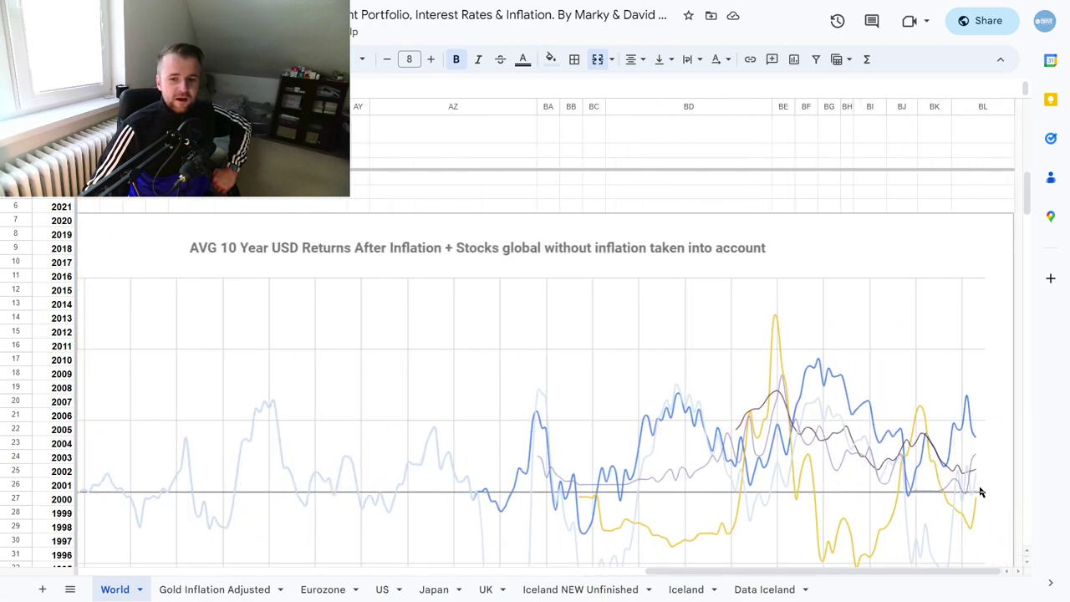
pyautogui.scroll(-3, 991, 507)
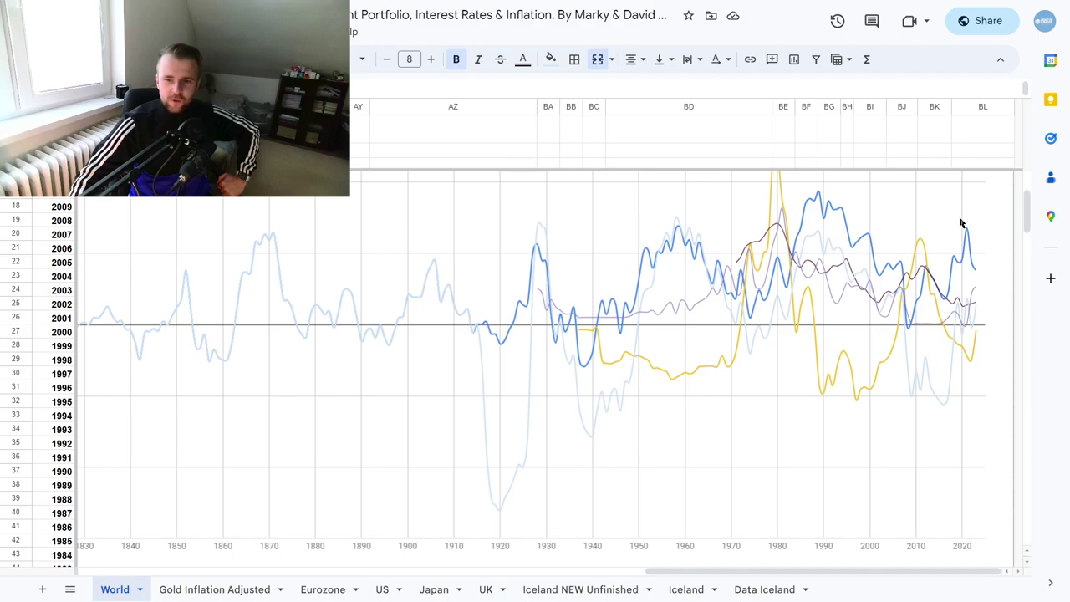
pyautogui.click(869, 241)
pyautogui.click(869, 241)
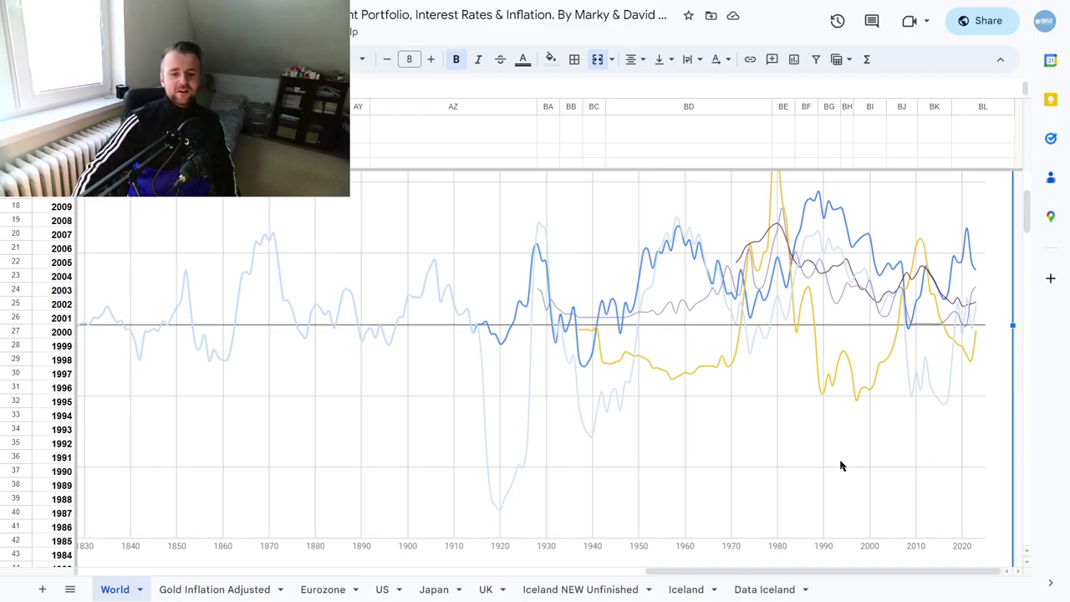
# Examine the Assets Fed Reserve column and the inflation columns beside it, including the most recent years.
pyautogui.moveTo(839, 572); pyautogui.dragTo(512, 570)
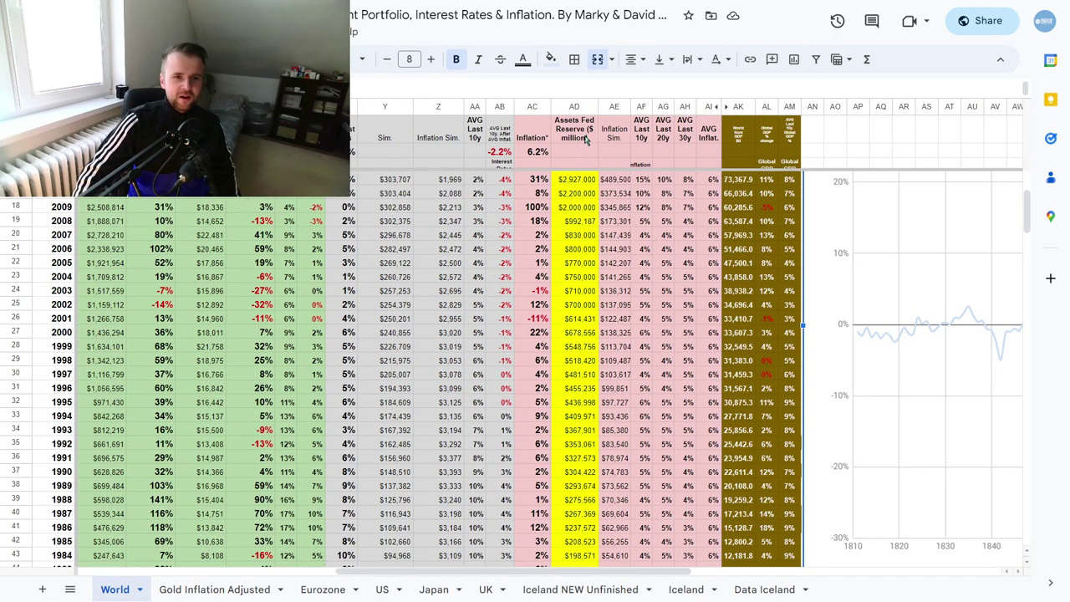
pyautogui.scroll(2, 585, 147)
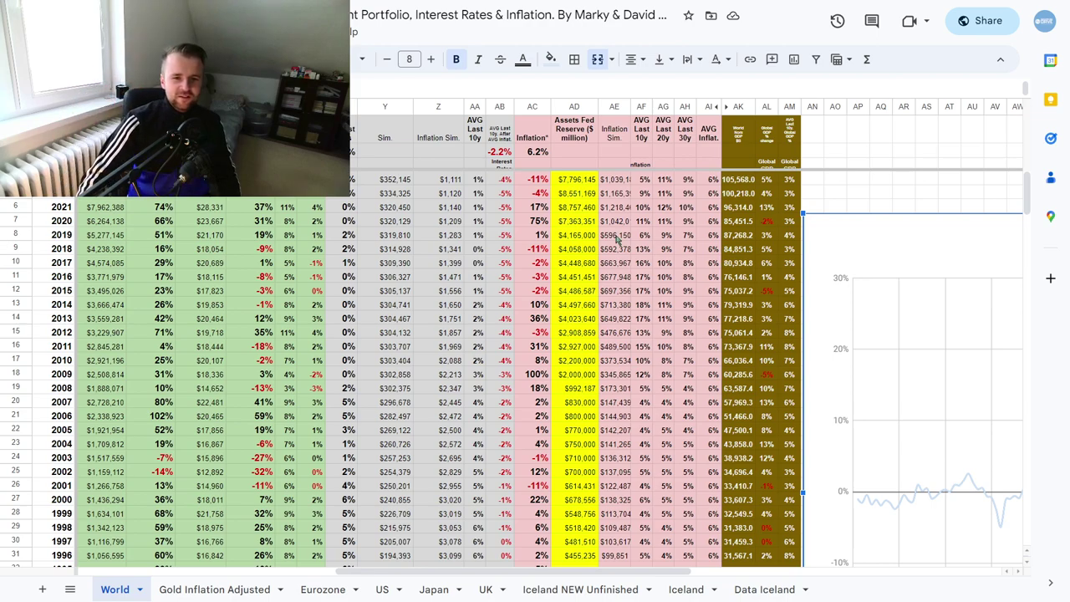
pyautogui.scroll(-5, 656, 317)
# Examine the chart's Stocks Global and Stocks after inflation lines around 1920, 1928 and 2008 to 2021, and return to the data columns.
pyautogui.moveTo(616, 570); pyautogui.dragTo(917, 573)
pyautogui.scroll(3, 933, 509)
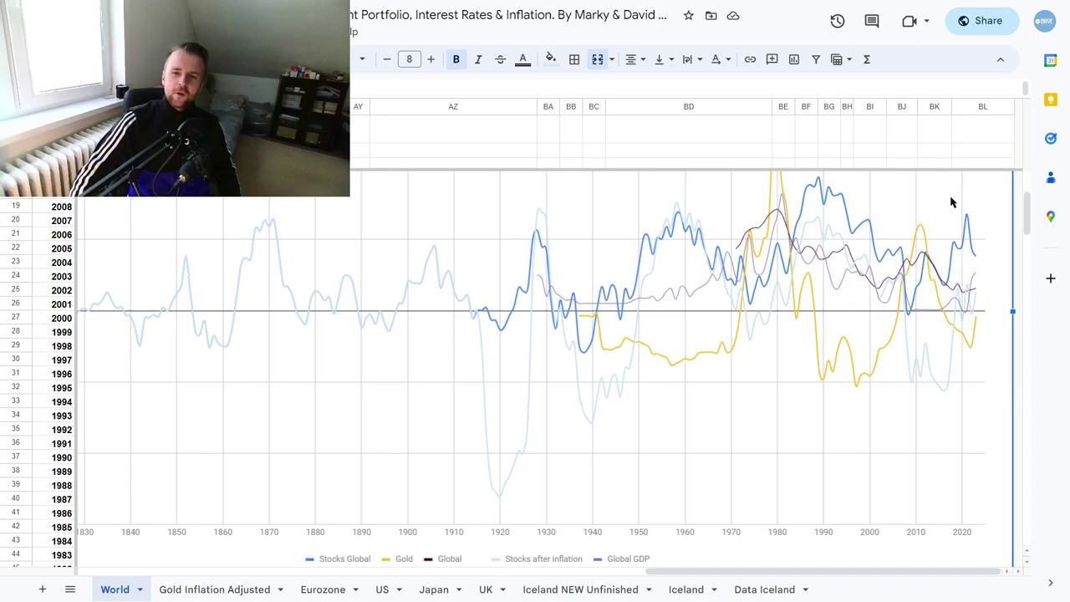
pyautogui.moveTo(966, 222)
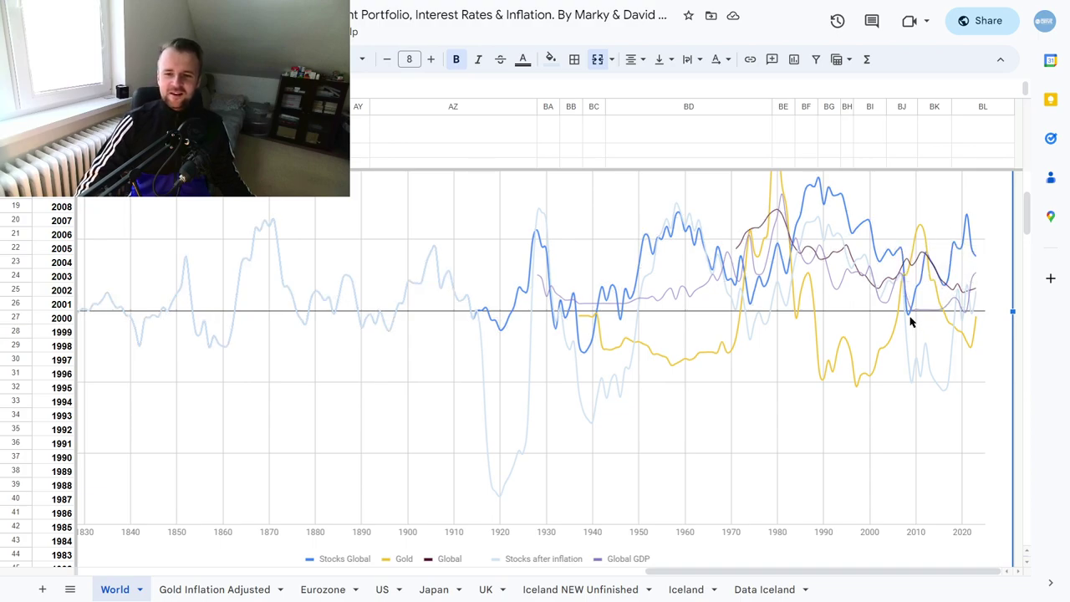
pyautogui.moveTo(909, 318)
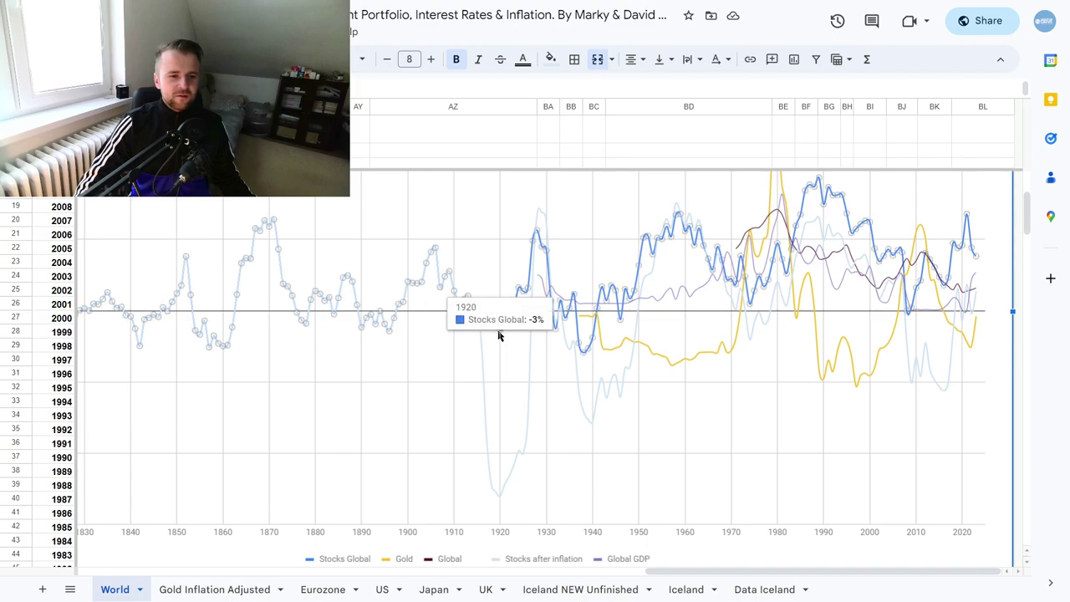
pyautogui.moveTo(538, 234)
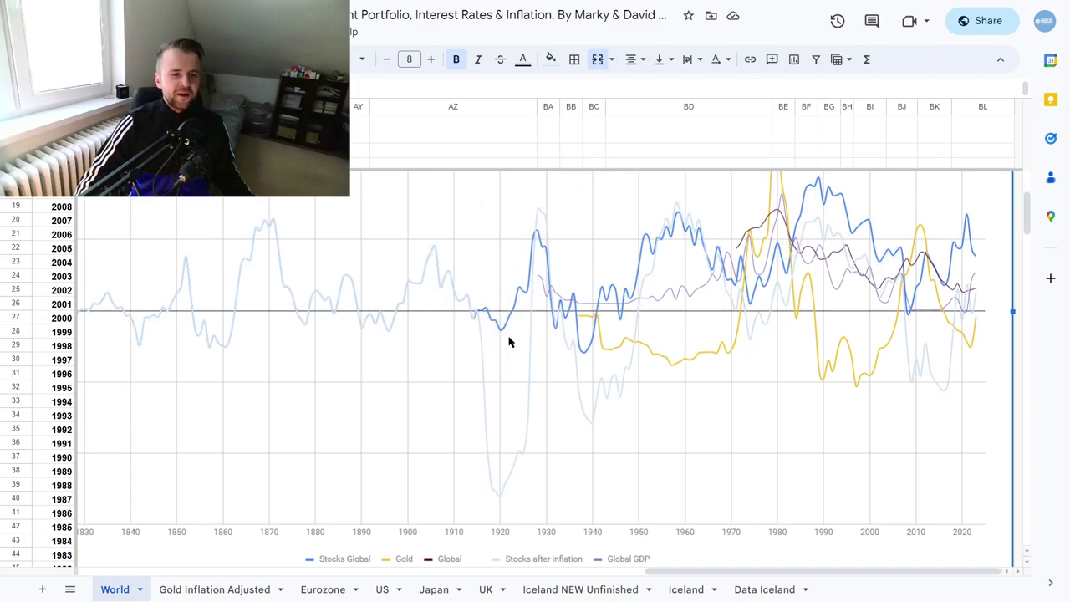
pyautogui.moveTo(502, 334)
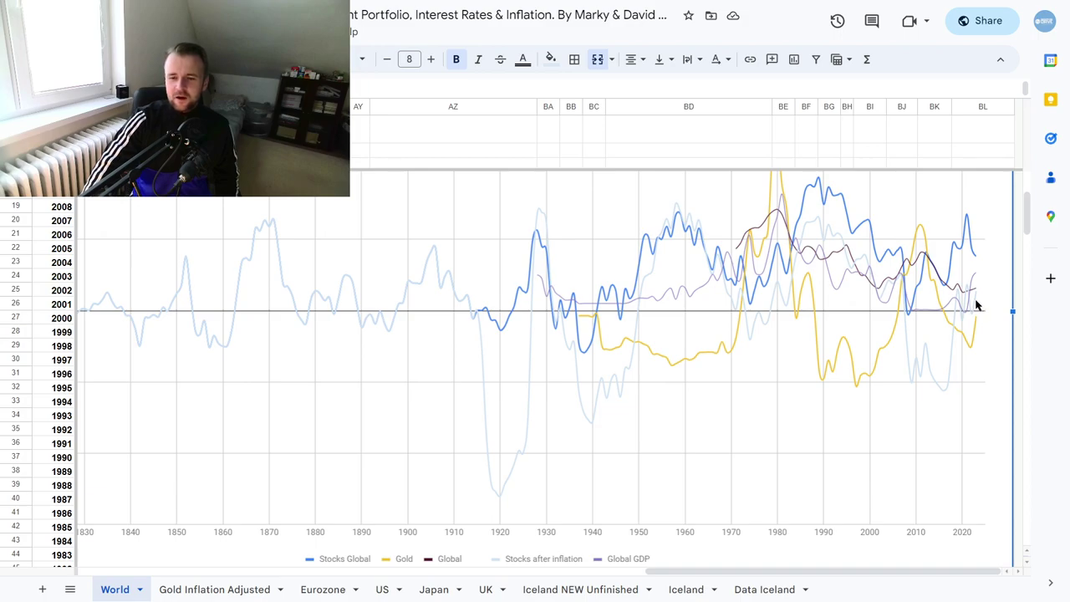
pyautogui.moveTo(927, 376)
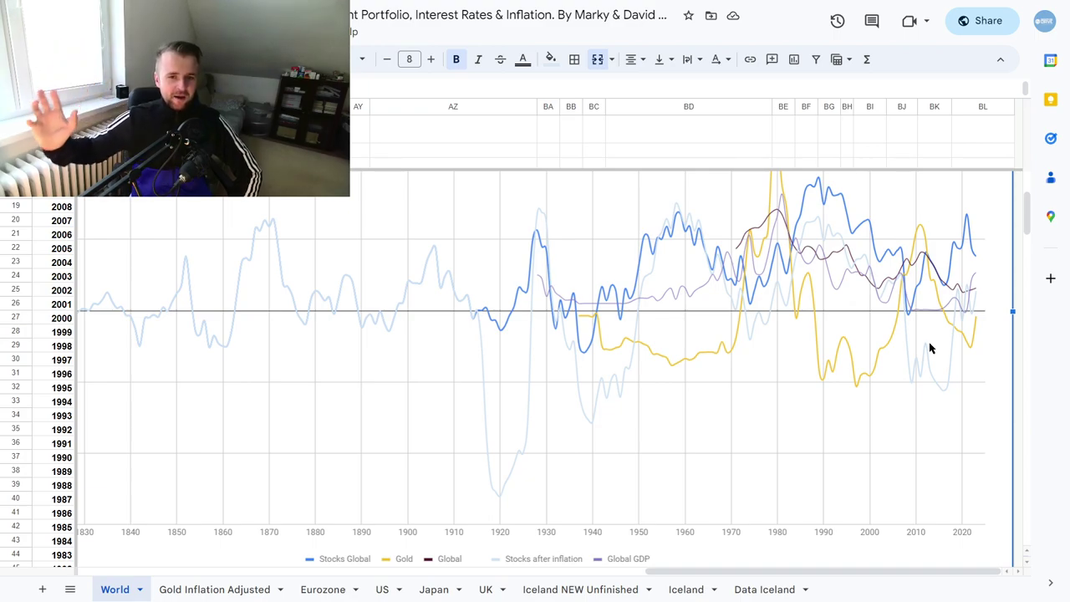
pyautogui.moveTo(929, 346)
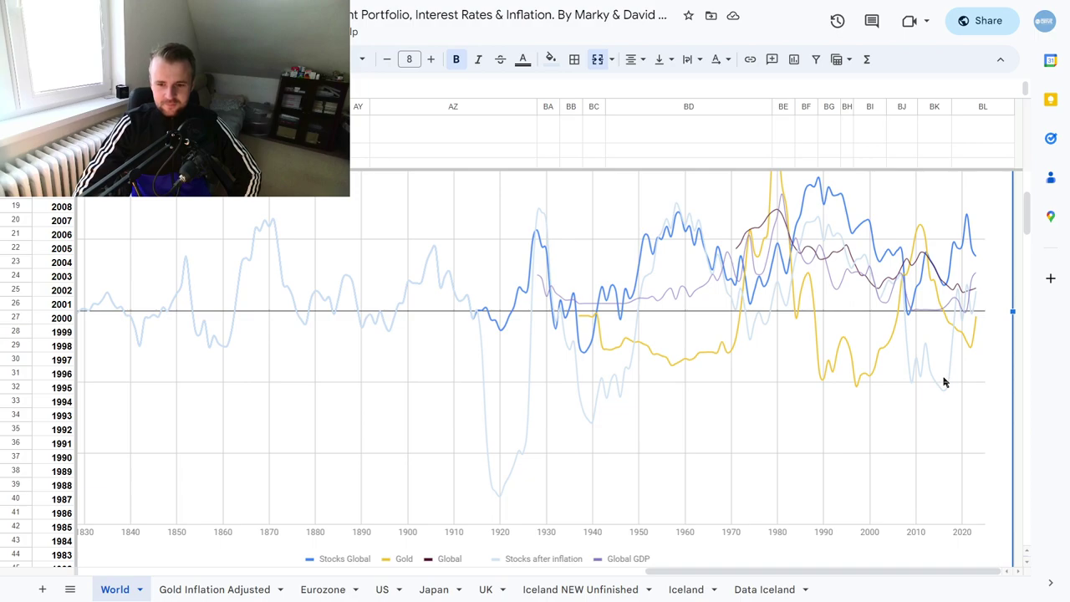
pyautogui.moveTo(945, 393)
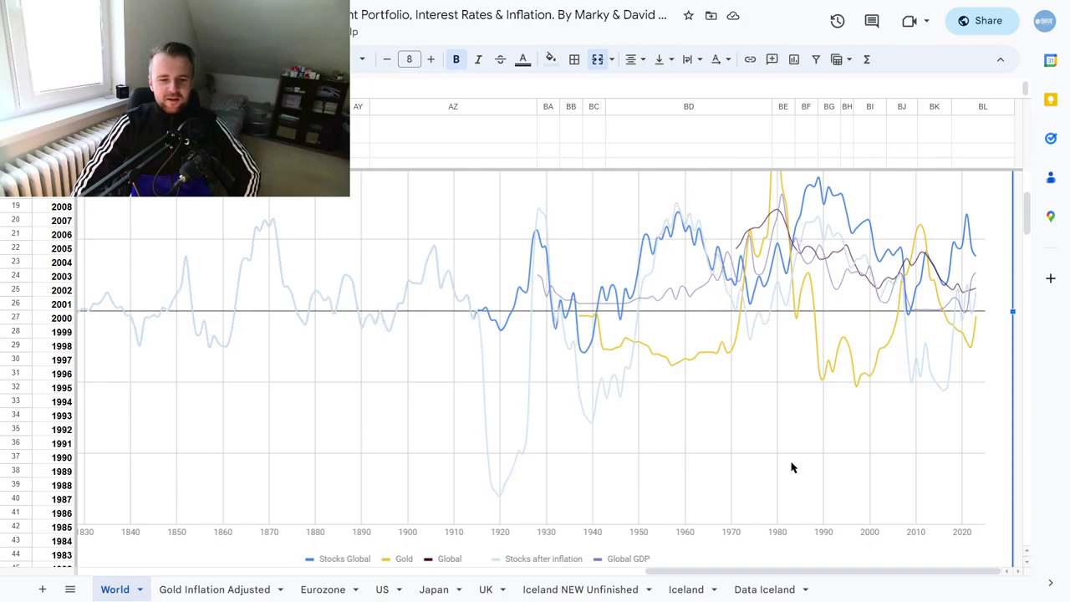
pyautogui.hscroll(-10, 493, 575)
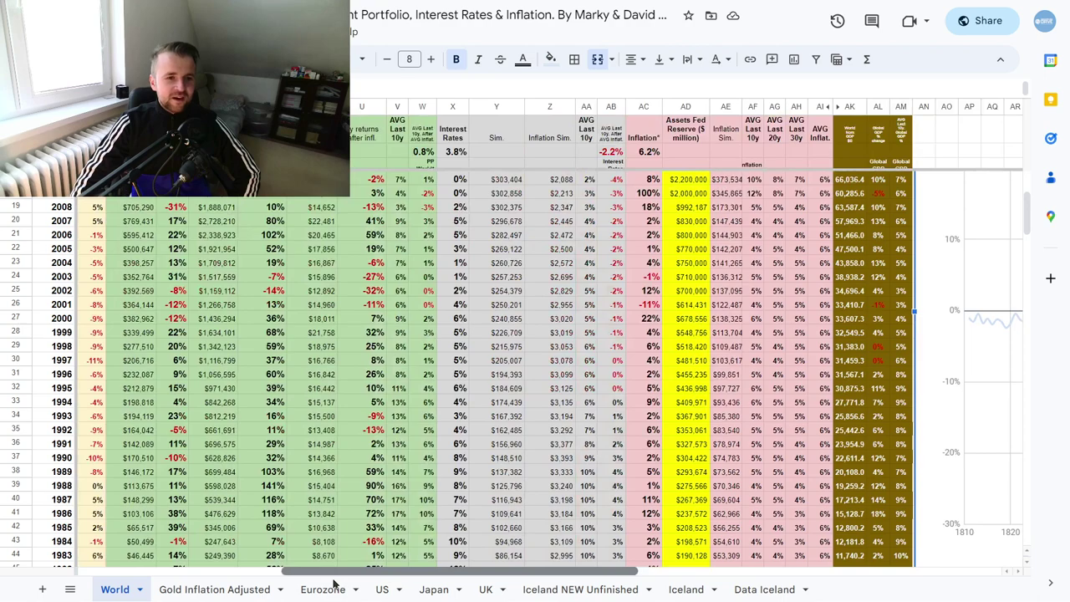
# Compare the Assets Fed Reserve figures from 2008 to the most recent years with the chart's stock lines, checking the Stocks Global point for 2021.
pyautogui.hscroll(-3, 326, 585)
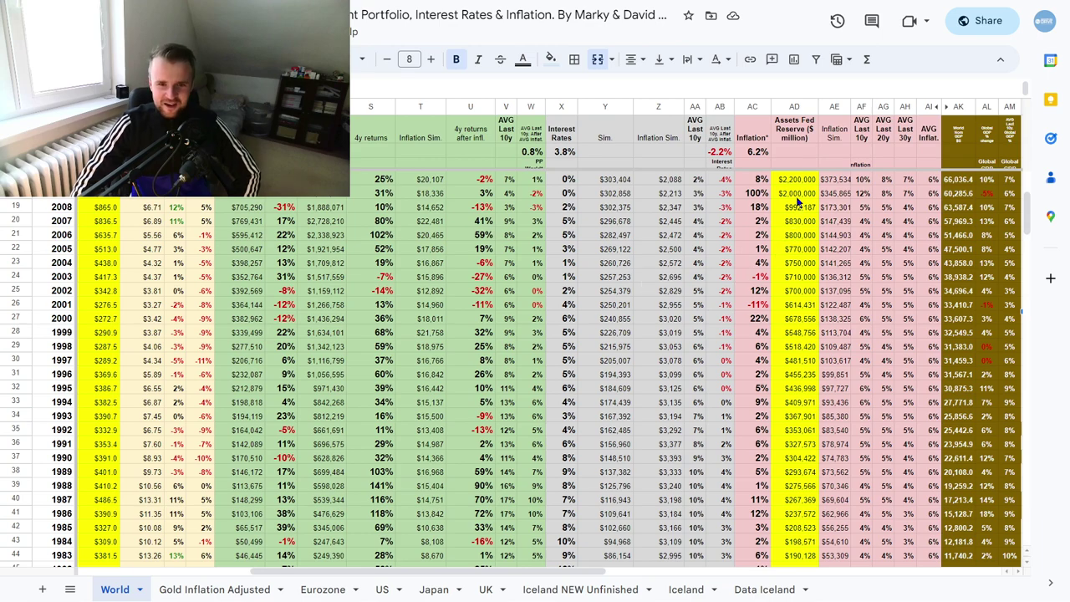
pyautogui.scroll(5, 798, 198)
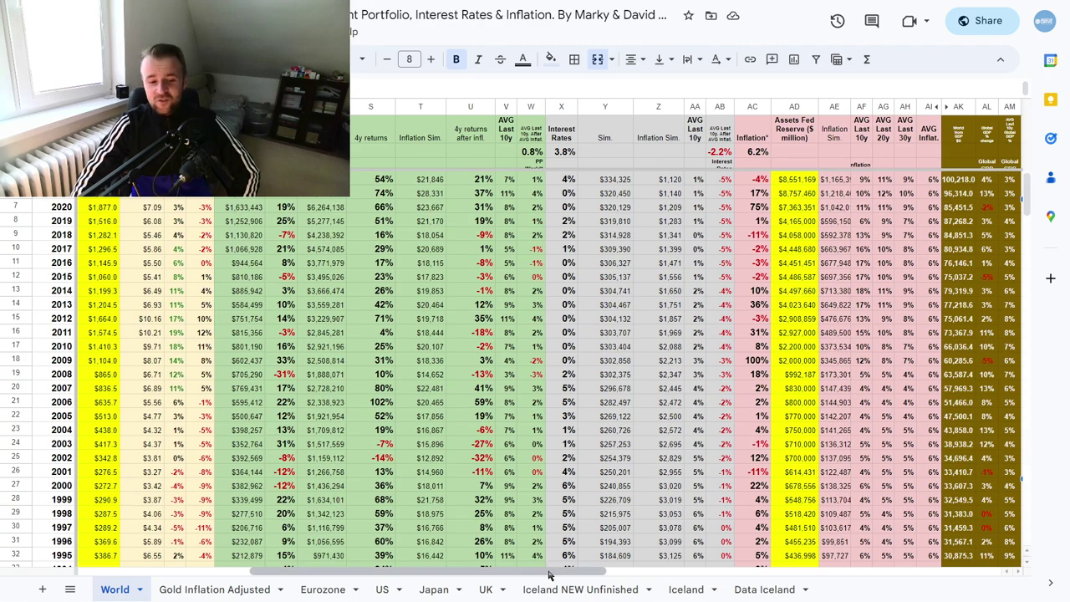
pyautogui.moveTo(553, 569); pyautogui.dragTo(991, 563)
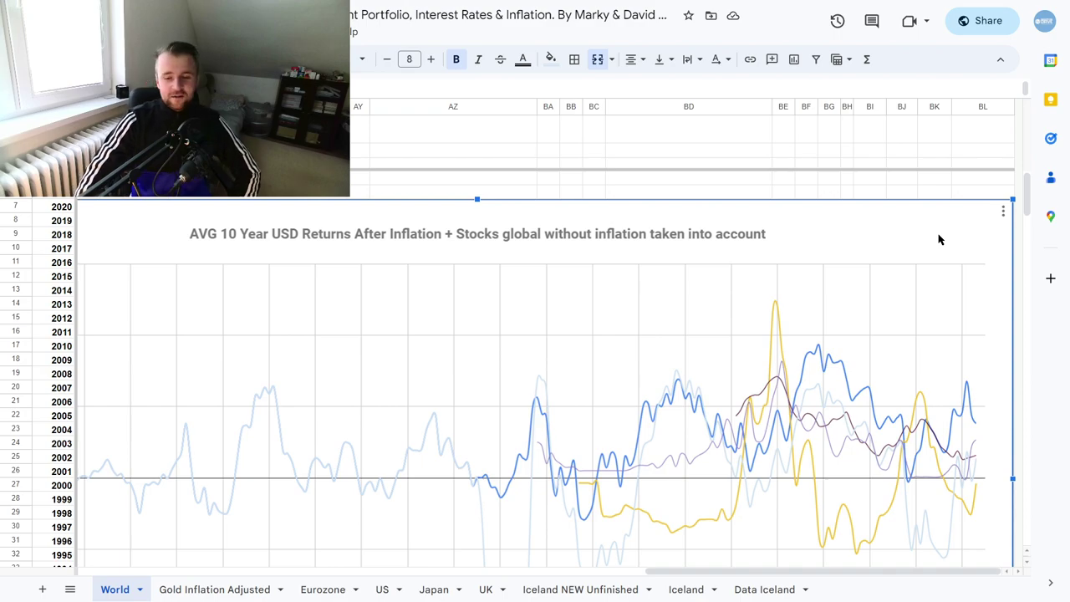
pyautogui.scroll(-4, 939, 240)
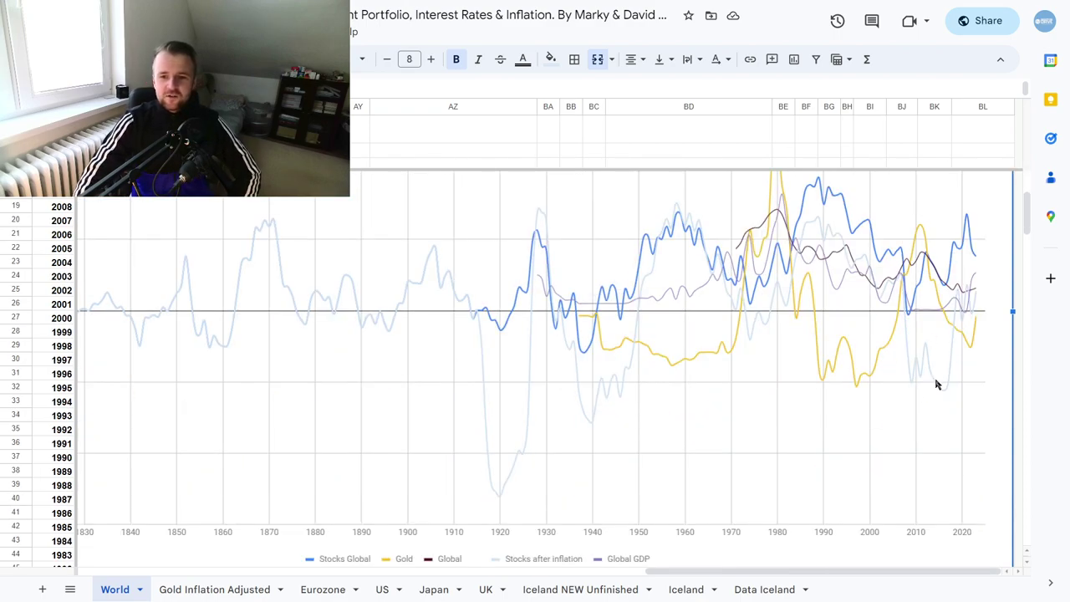
pyautogui.moveTo(946, 396)
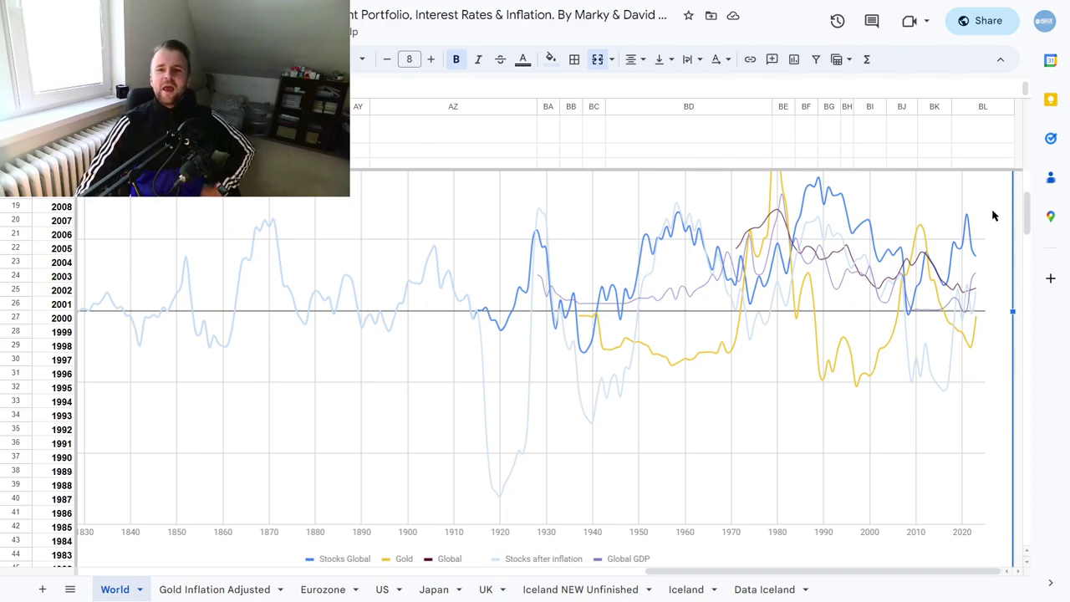
pyautogui.moveTo(967, 218)
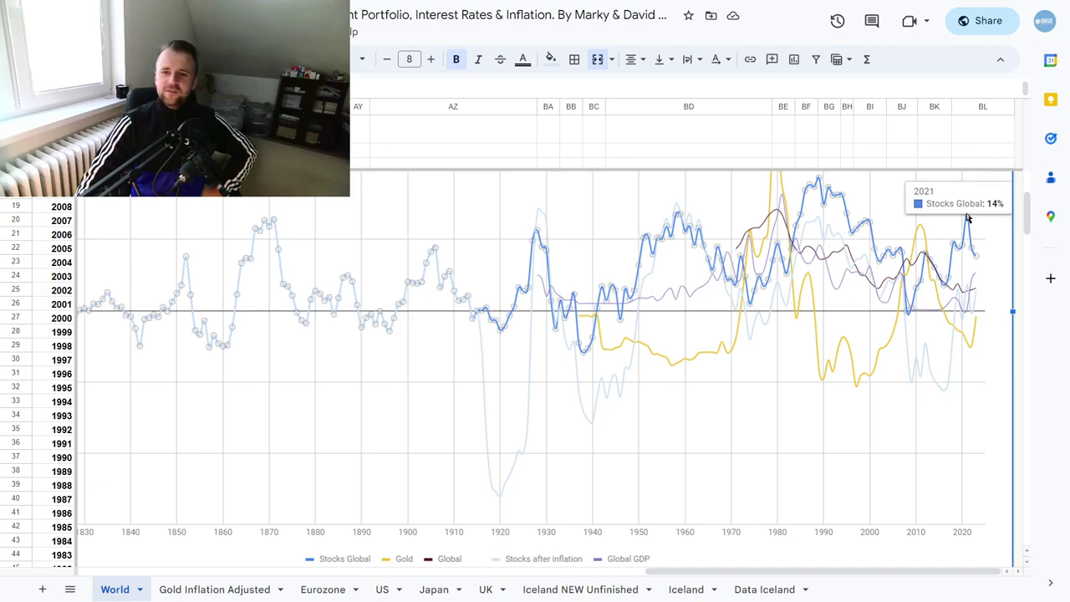